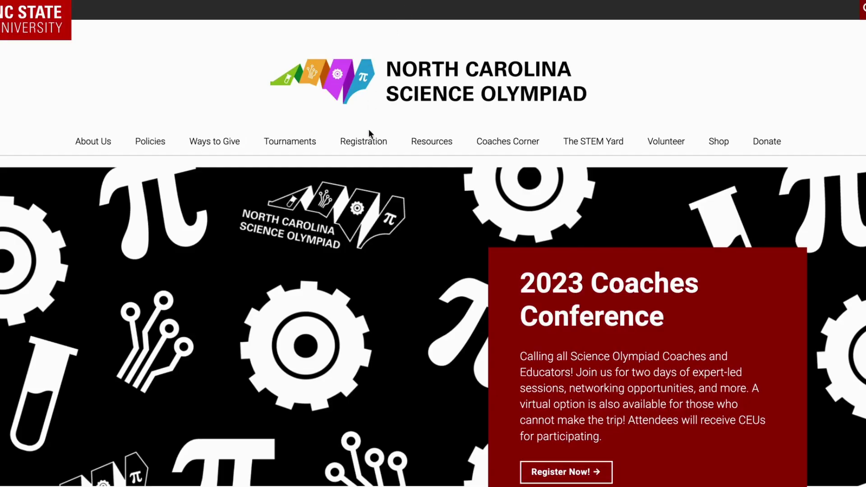
Step: Bring up the Registration menu showing Tournament Registration, Coaches Conference and Scholarships
mouse_move(357, 144)
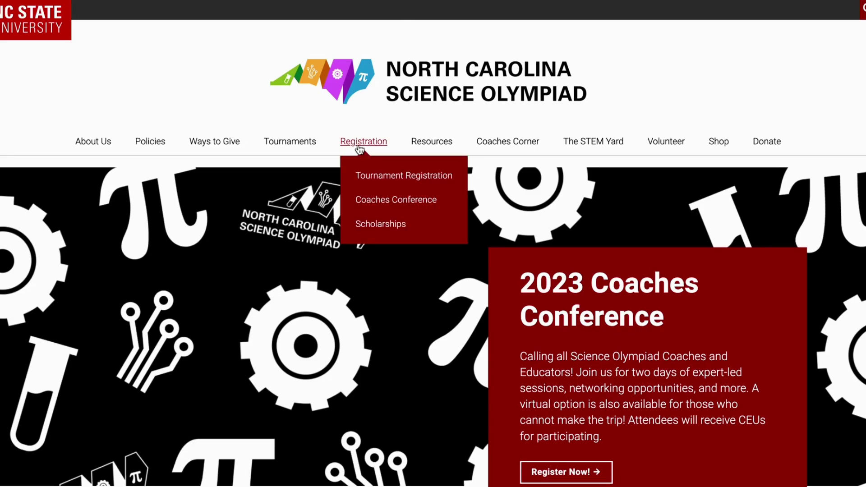
Step: Open Tournament Registration, expand and collapse the instructions, and scroll through the Division cards
left_click(377, 186)
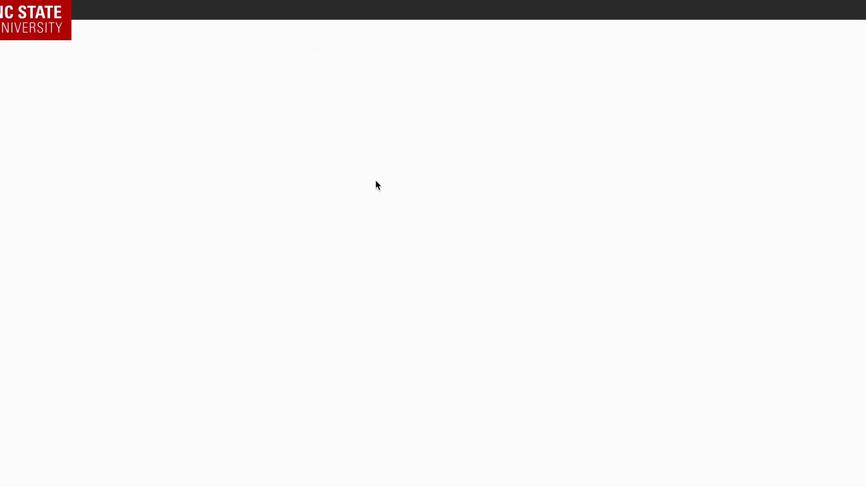
scroll(476, 349, "down", 8)
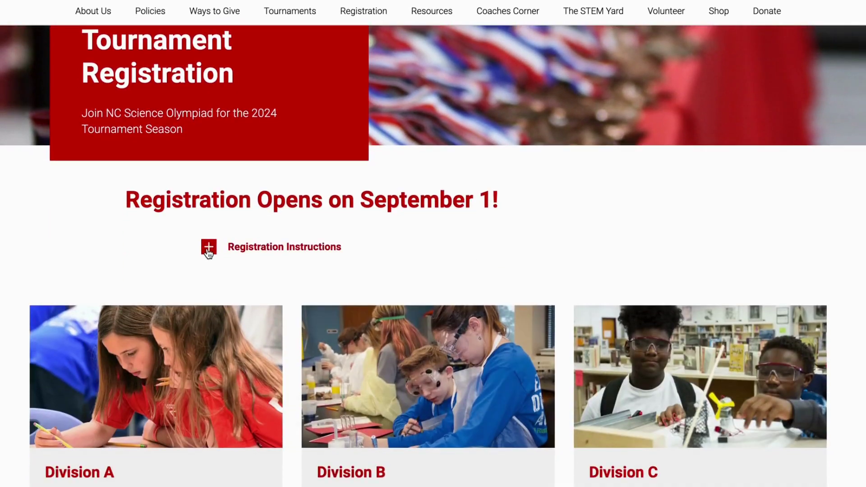
left_click(209, 251)
left_click(208, 252)
scroll(515, 244, "down", 3)
scroll(516, 244, "down", 1)
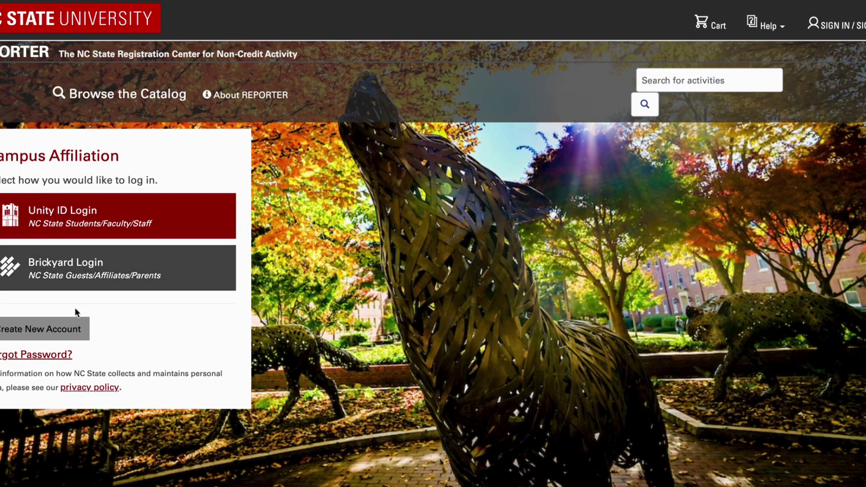
Step: Start creating a new guest account with Create New Account
left_click(45, 329)
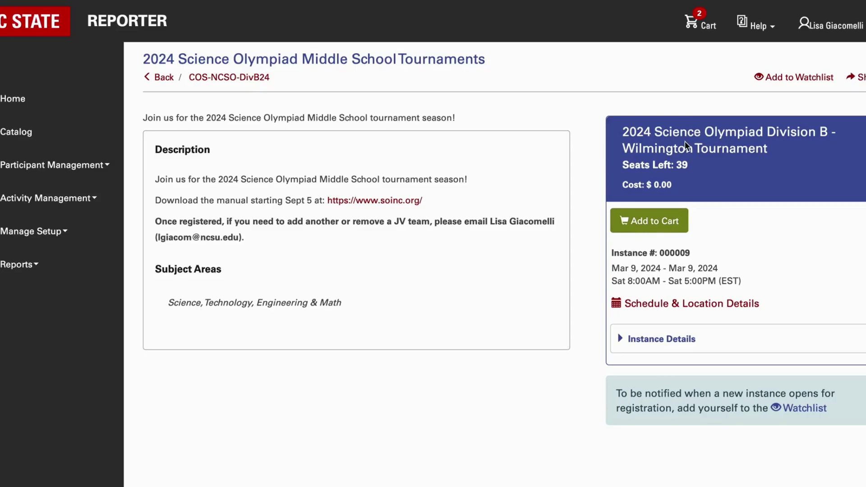
Step: Add the Division B Wilmington Tournament to the shopping cart
left_click(665, 229)
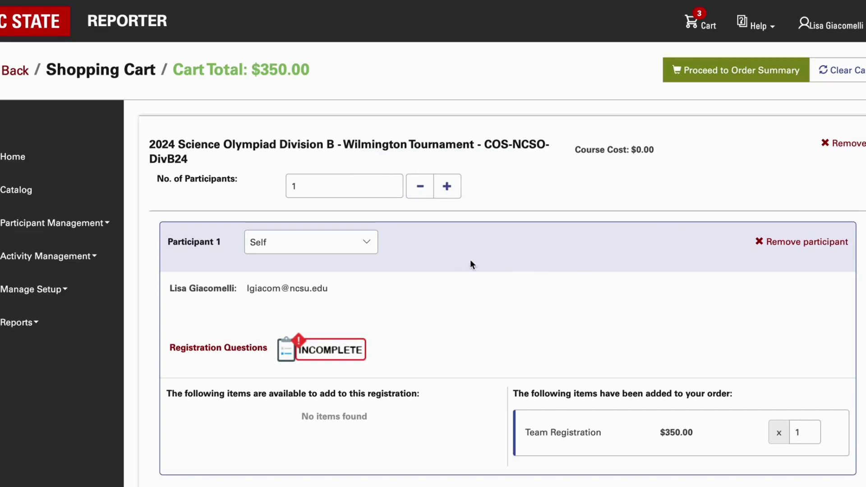
scroll(491, 264, "down", 2)
scroll(435, 252, "up", 1)
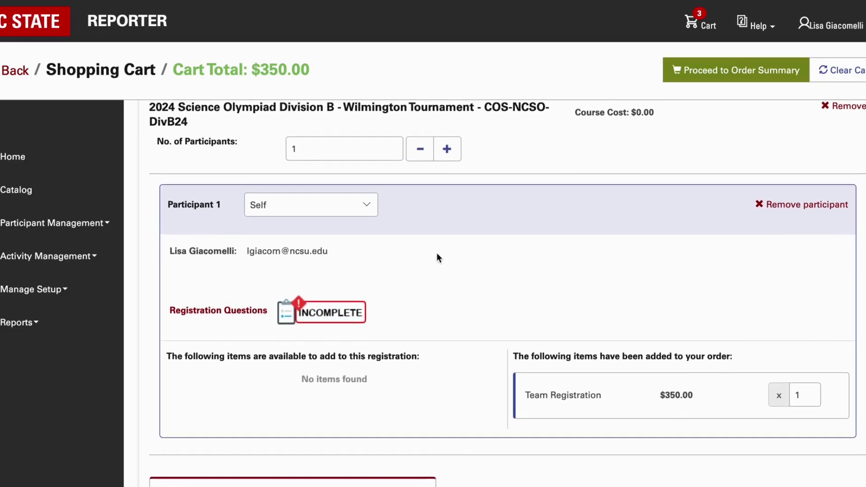
scroll(437, 253, "up", 1)
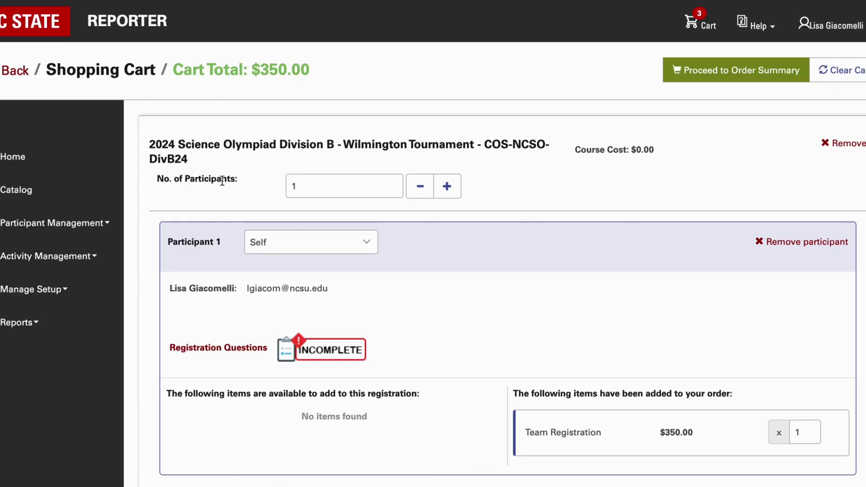
Step: Set the number of participants to 1 with Participant 1 as Self
left_click(300, 189)
key("BackSpace")
type("1")
scroll(439, 270, "down", 2)
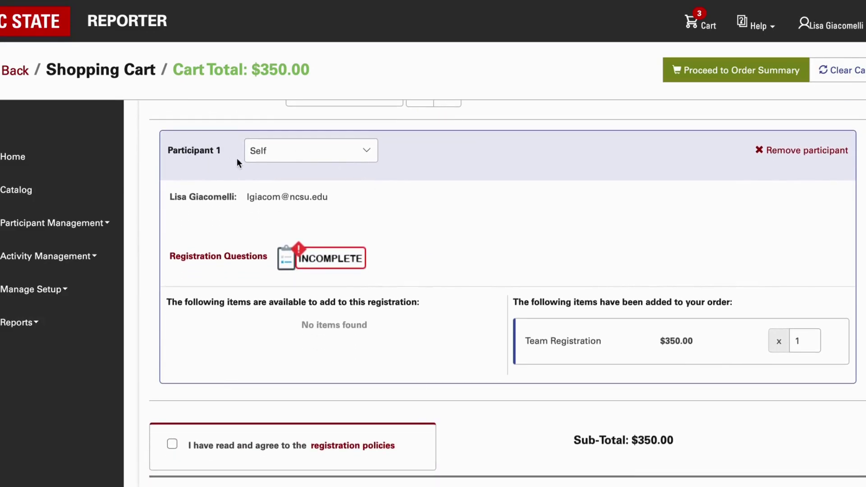
left_click(360, 151)
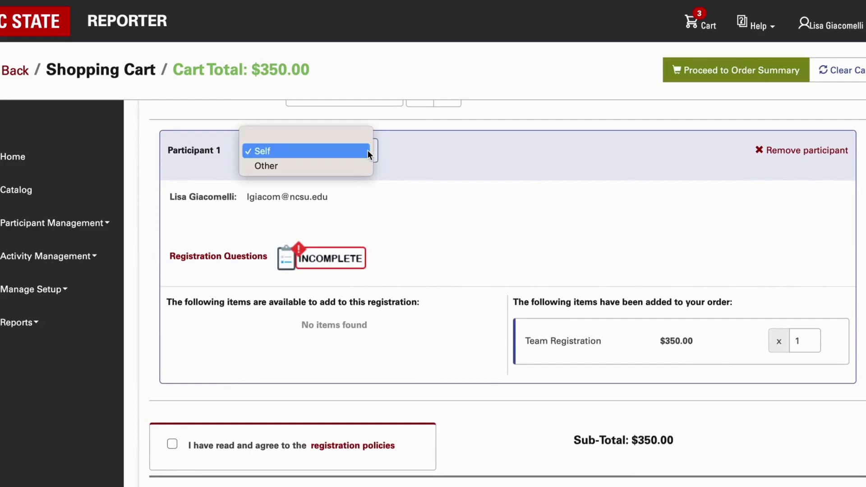
left_click(424, 152)
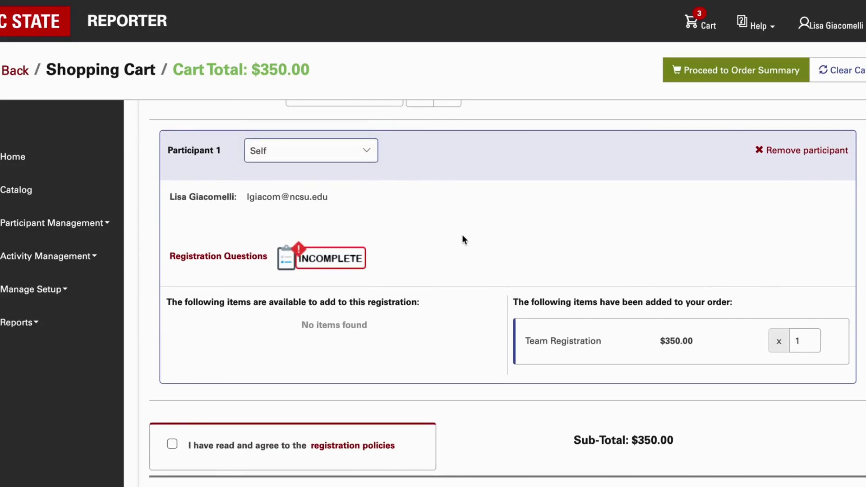
scroll(462, 239, "down", 1)
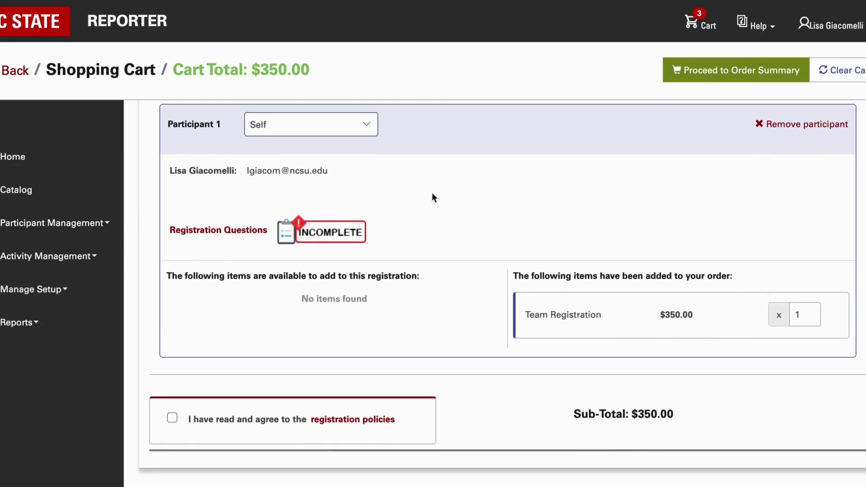
scroll(485, 253, "down", 1)
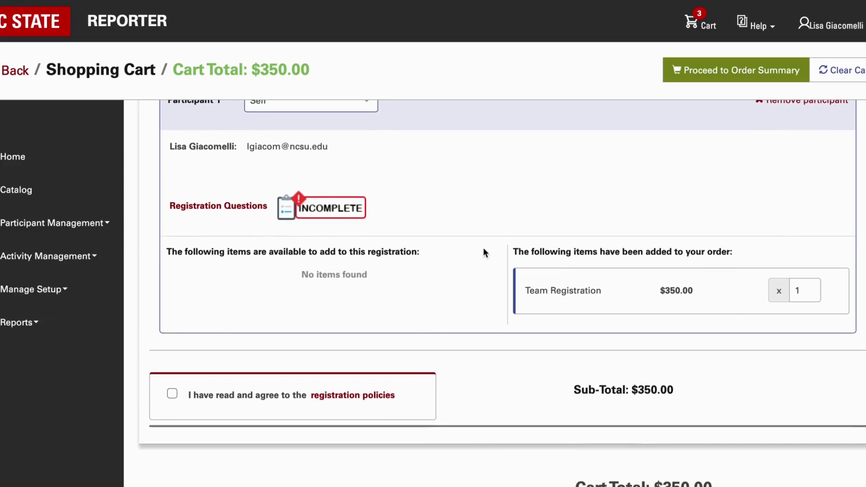
Step: Answer school 'Wilmington School', county 'New Hanover', Public School, and enter the cell phone number
left_click(317, 217)
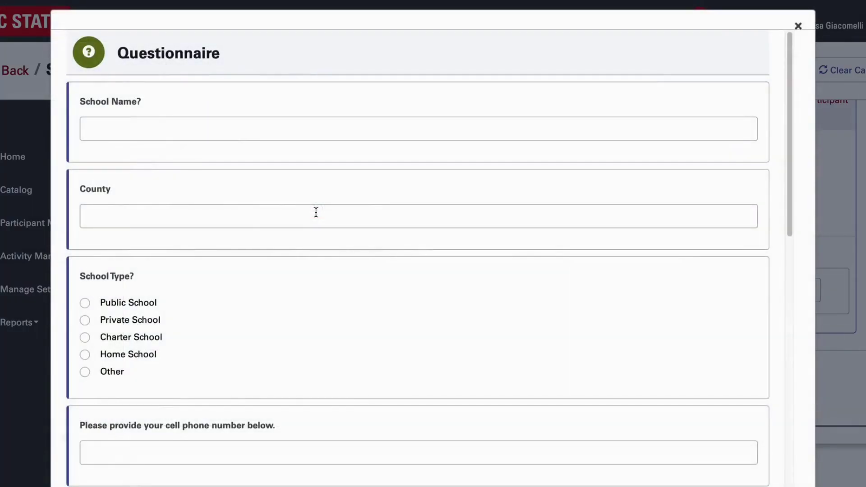
left_click(137, 126)
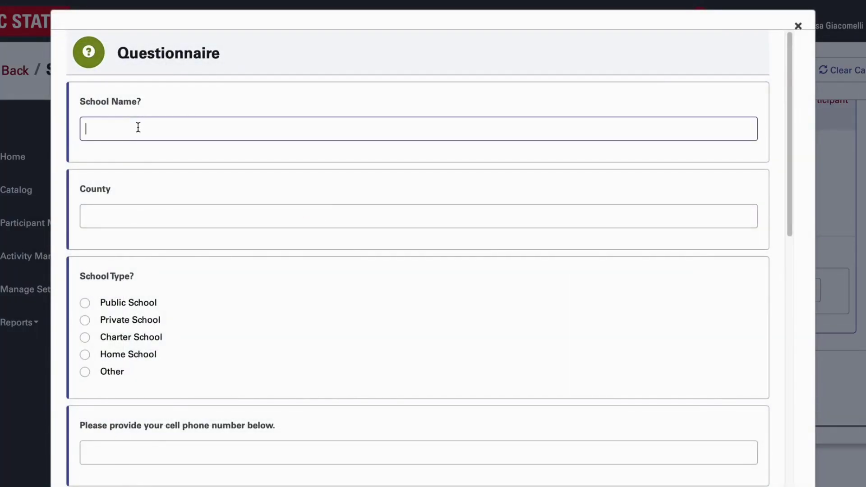
type("Wilmington School")
key("Tab")
type("Ne")
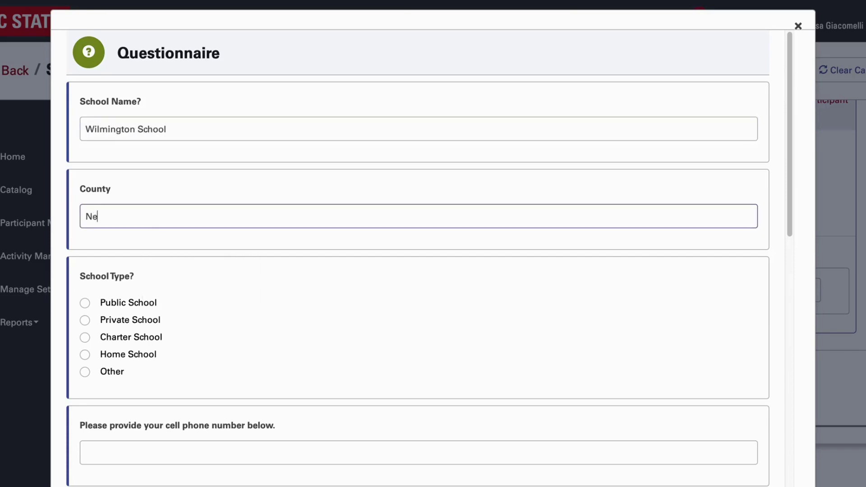
type("w Hanover")
left_click(84, 303)
scroll(239, 303, "down", 5)
left_click(156, 246)
type("111-")
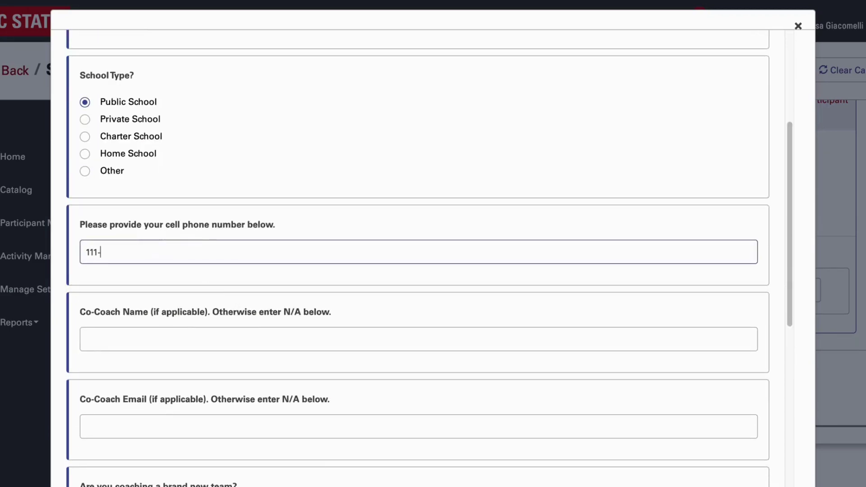
type("222-2345")
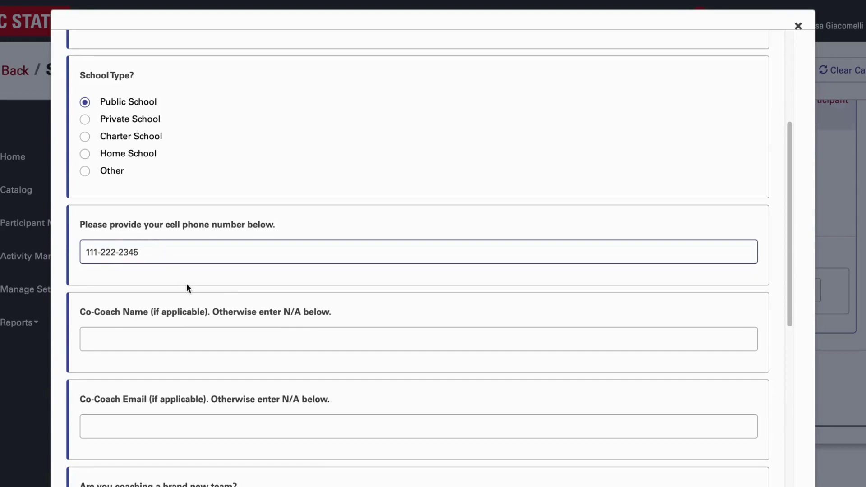
Step: Enter 'NA' for the co-coach name and co-coach email
scroll(185, 285, "down", 3)
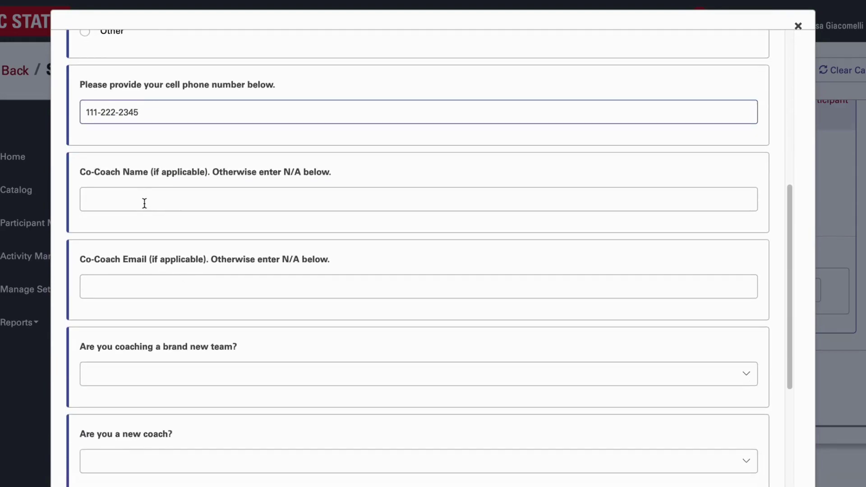
left_click(144, 203)
type("NA")
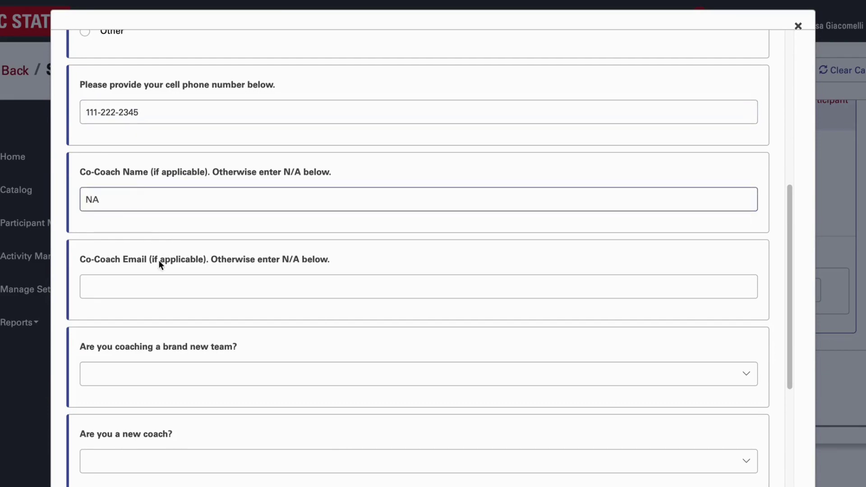
left_click(153, 284)
type("NA")
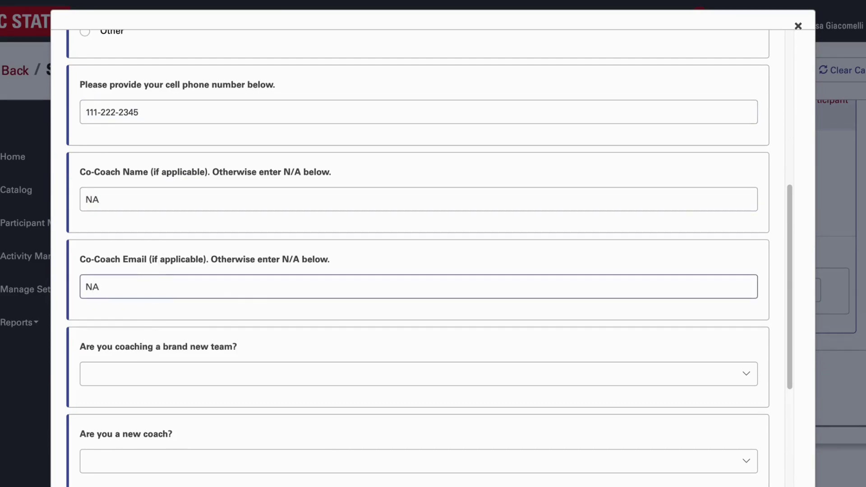
scroll(171, 279, "down", 3)
scroll(150, 221, "down", 1)
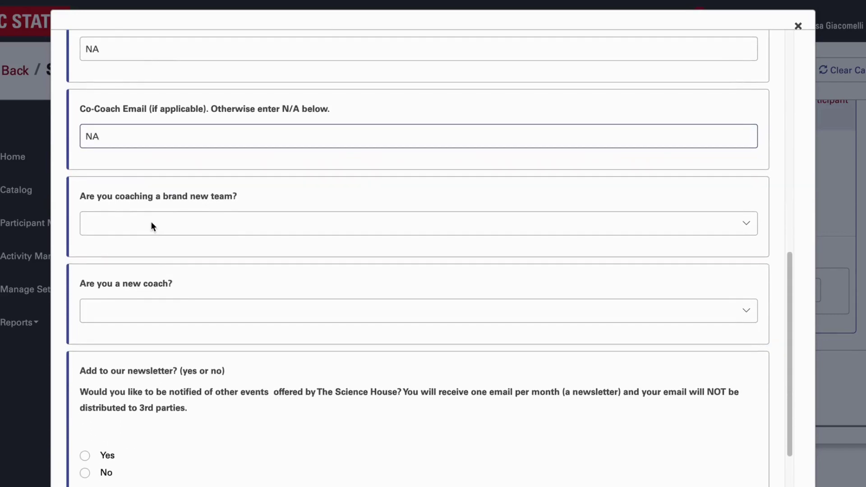
Step: Answer Yes to brand new team, new coach and newsletter, then submit the answers
left_click(151, 225)
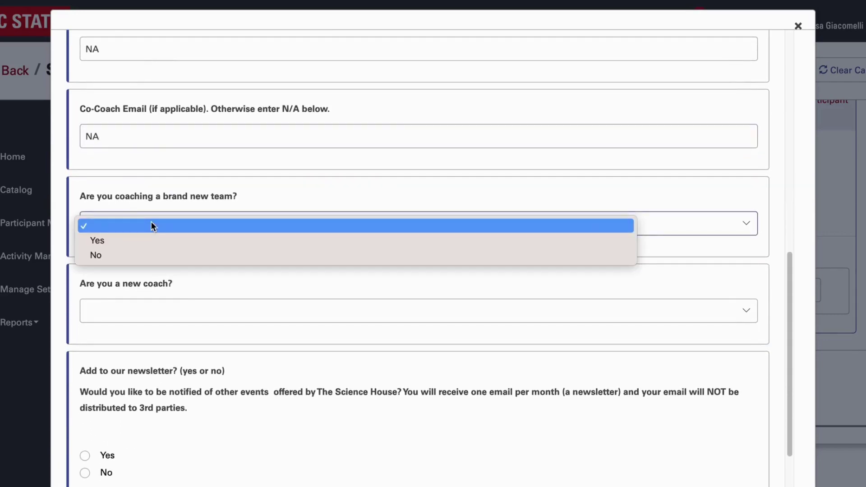
left_click(139, 244)
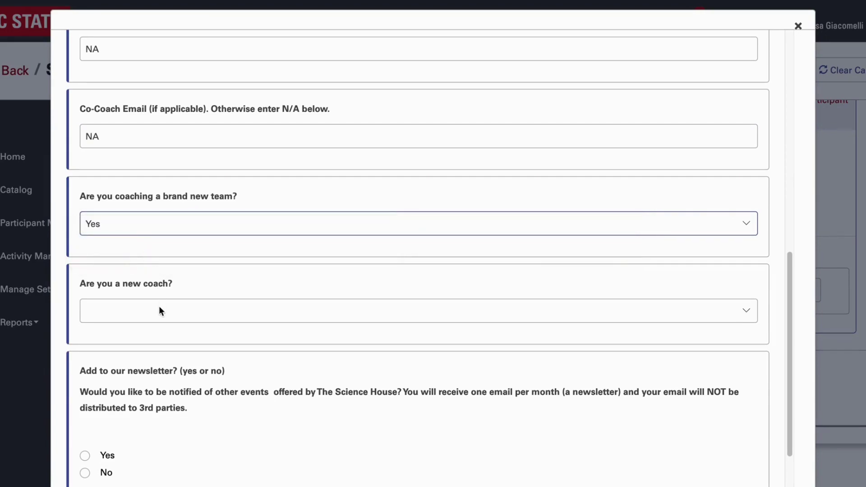
left_click(158, 311)
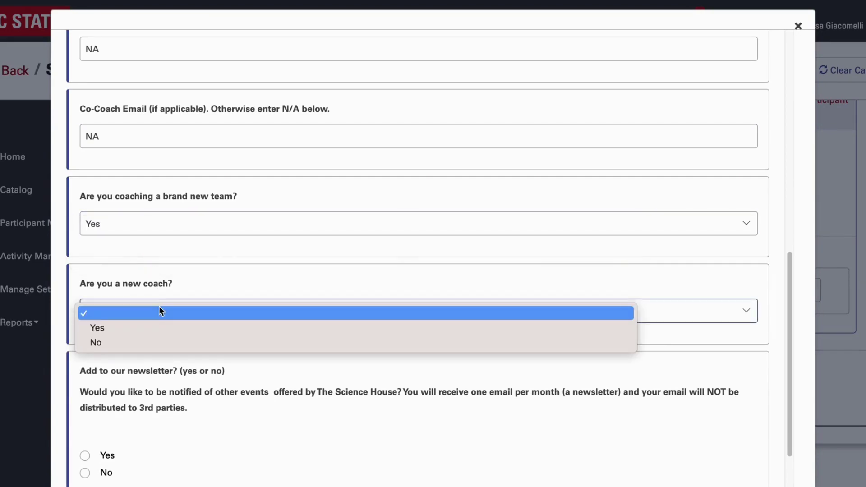
left_click(151, 329)
scroll(178, 345, "down", 3)
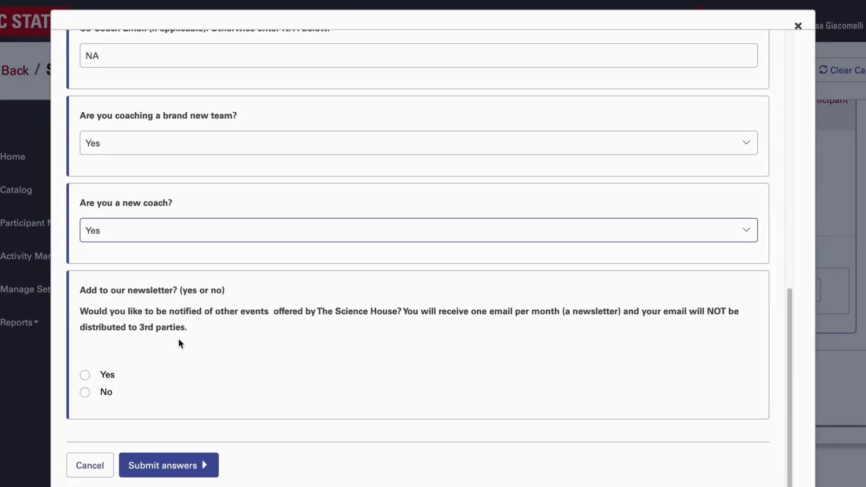
left_click(86, 375)
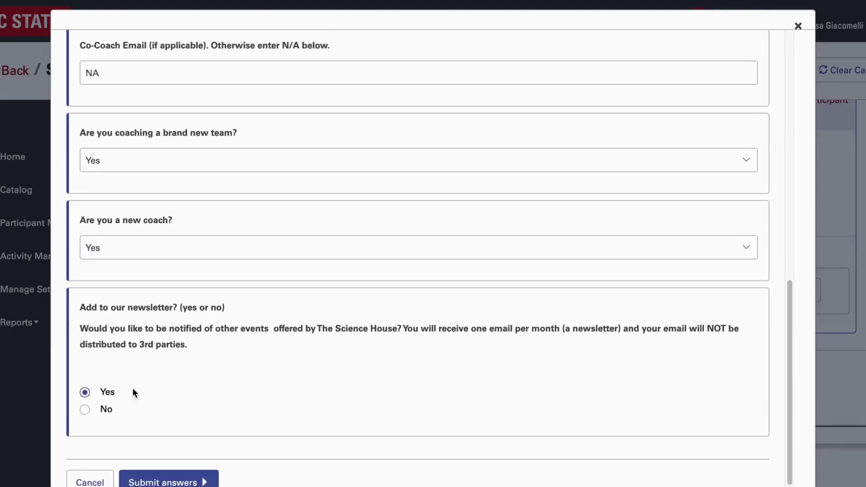
scroll(180, 388, "down", 1)
left_click(199, 469)
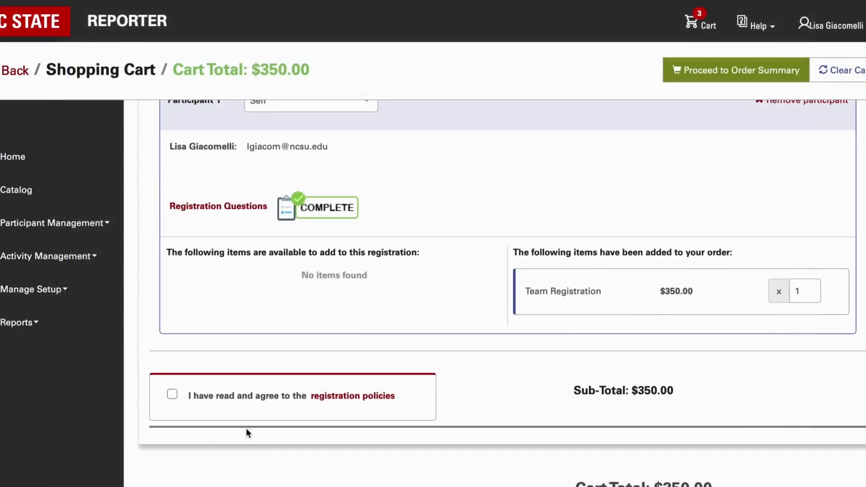
Step: Change the Team Registration quantity to 2 so the total becomes $700.00
scroll(377, 351, "up", 3)
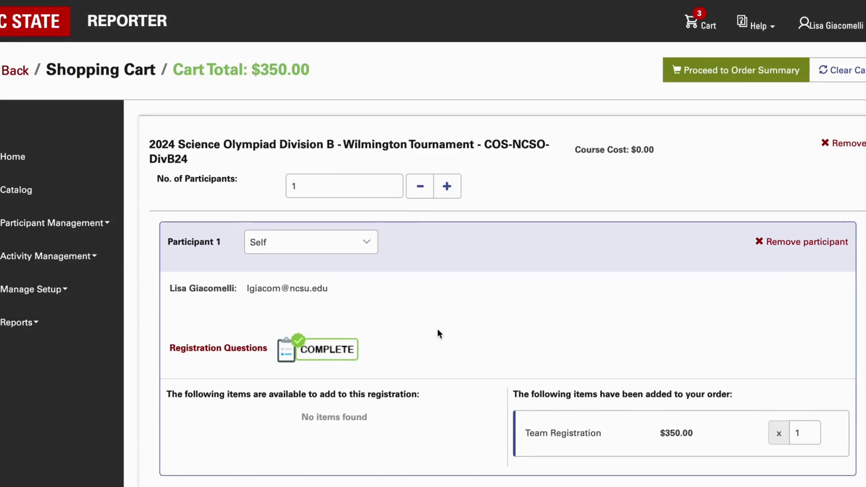
scroll(437, 334, "down", 2)
scroll(436, 334, "down", 1)
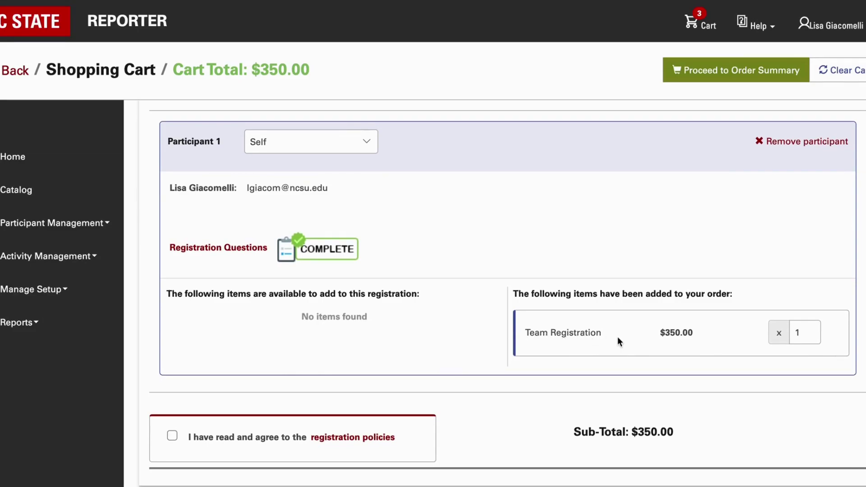
scroll(682, 351, "down", 1)
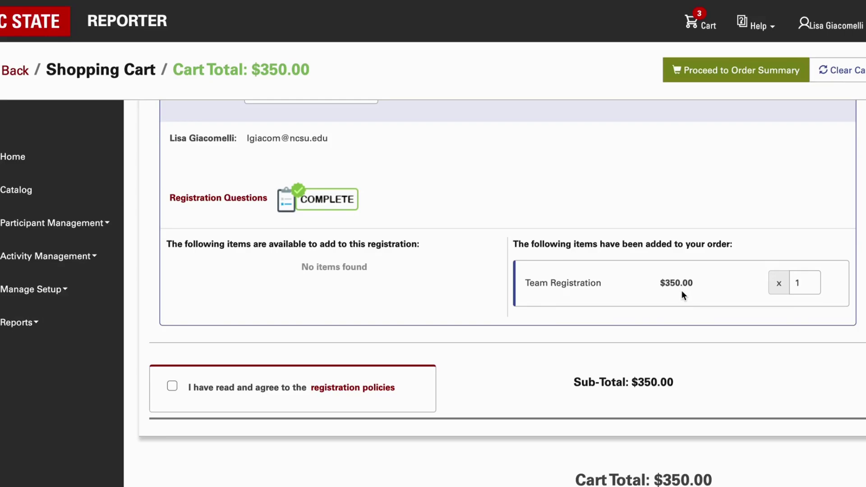
double_click(806, 287)
type("2")
left_click(757, 380)
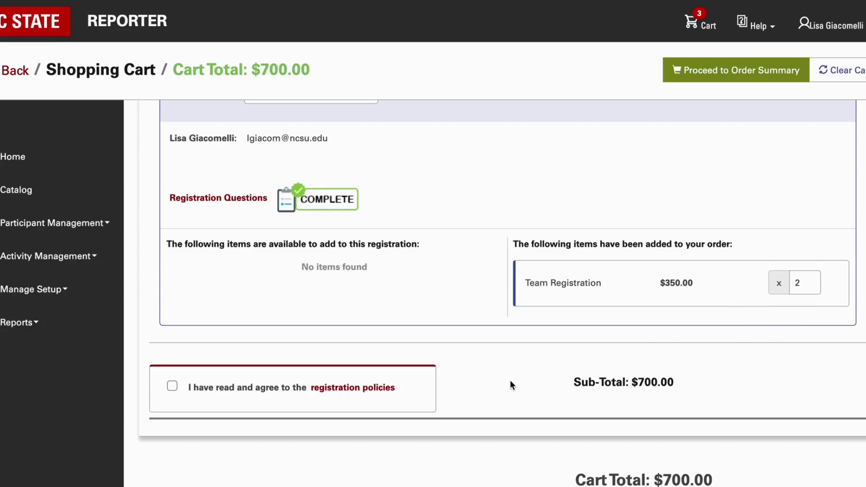
scroll(510, 381, "up", 1)
Step: Tick the registration policies agreement and review the $700.00 cart totals
left_click(171, 417)
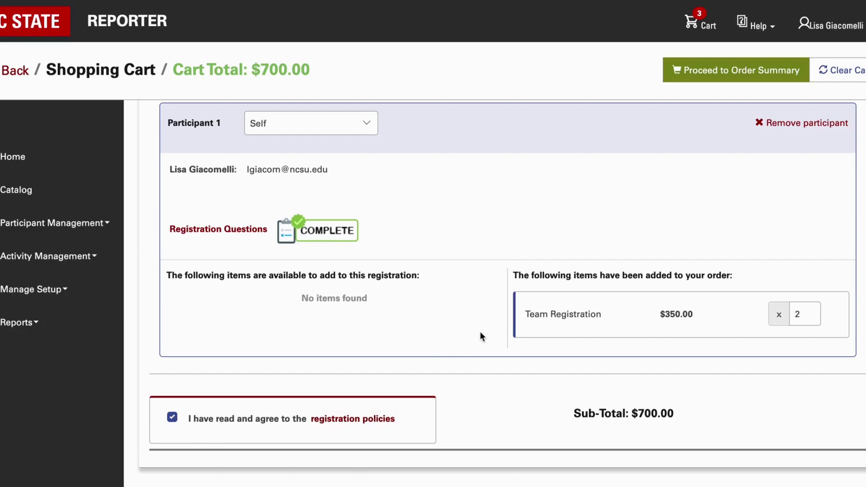
scroll(481, 334, "down", 1)
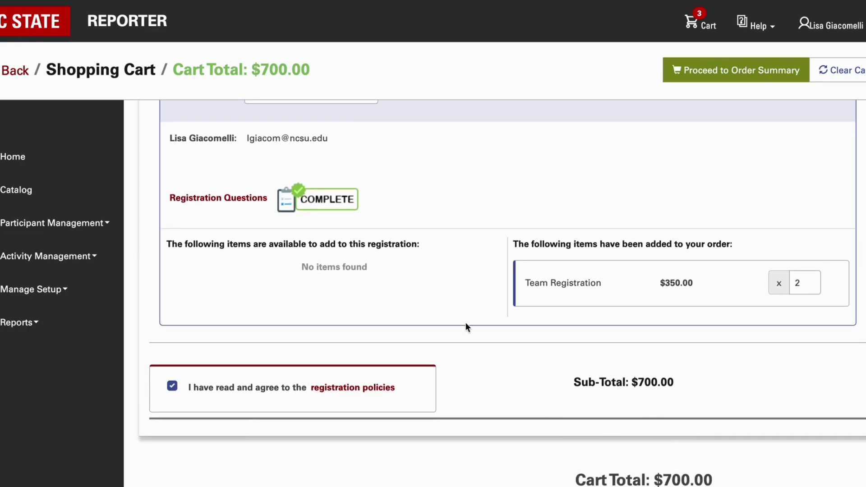
scroll(510, 347, "up", 4)
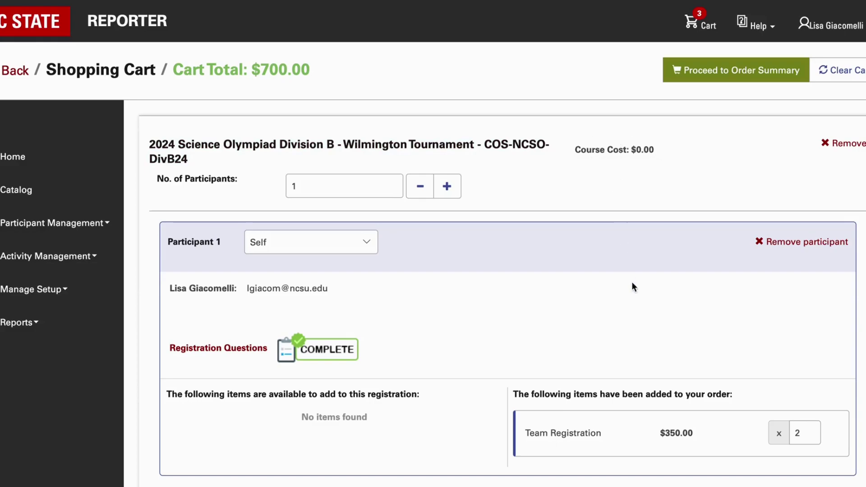
scroll(636, 294, "down", 3)
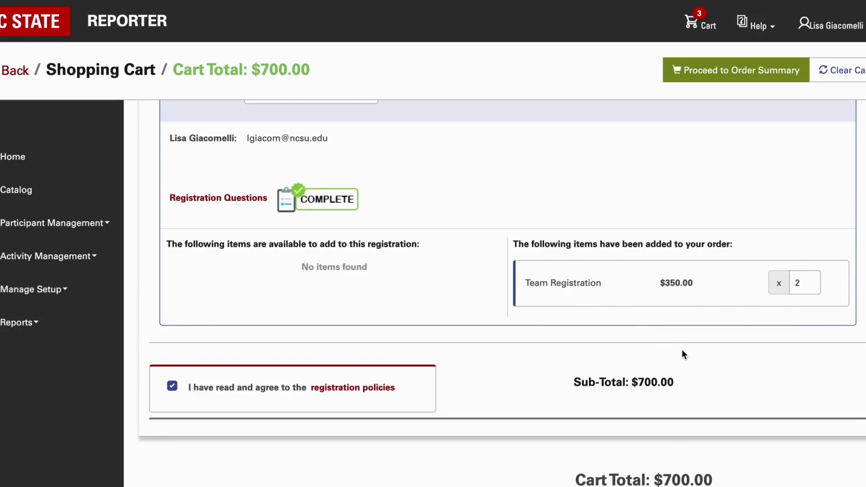
scroll(682, 352, "up", 3)
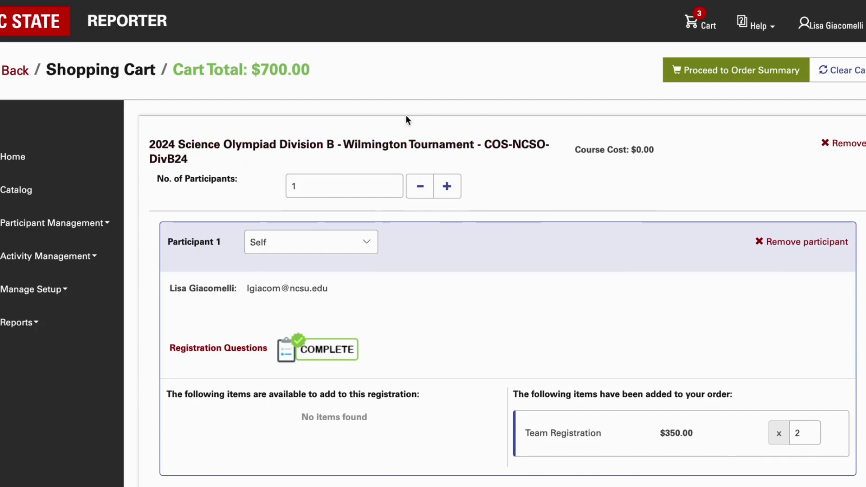
scroll(496, 295, "down", 3)
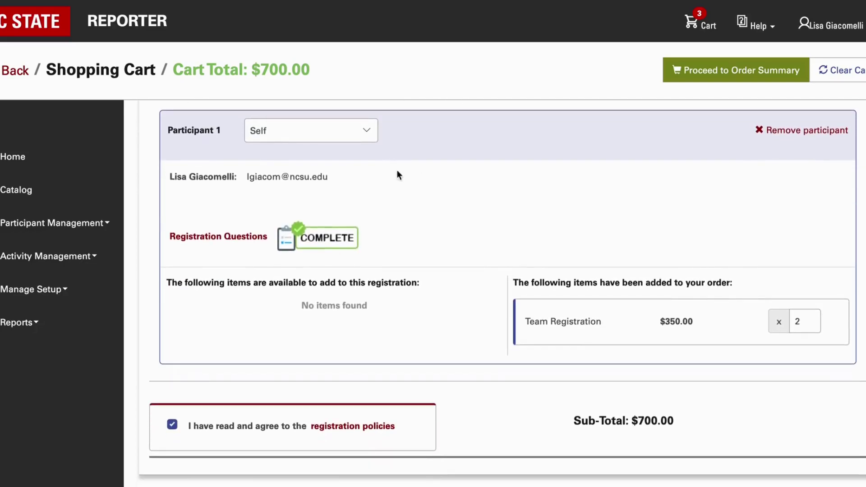
scroll(505, 316, "down", 1)
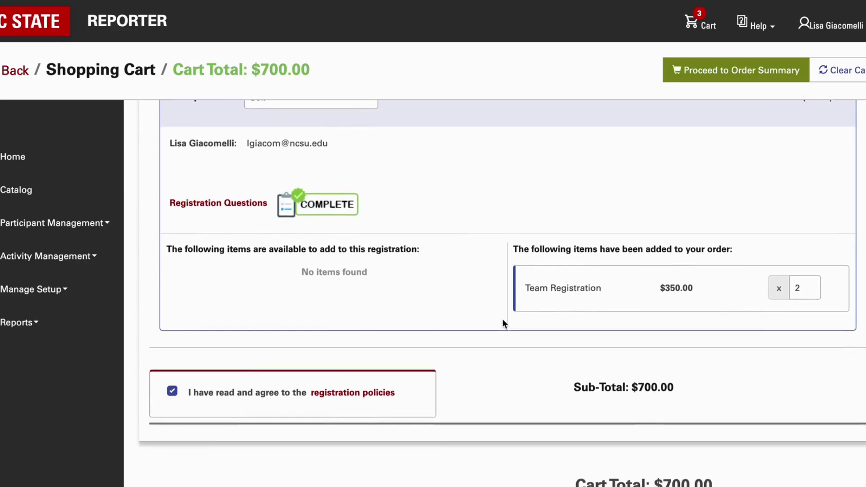
Step: Proceed to the order summary and choose 'I will pay later' as the payment option
left_click(722, 77)
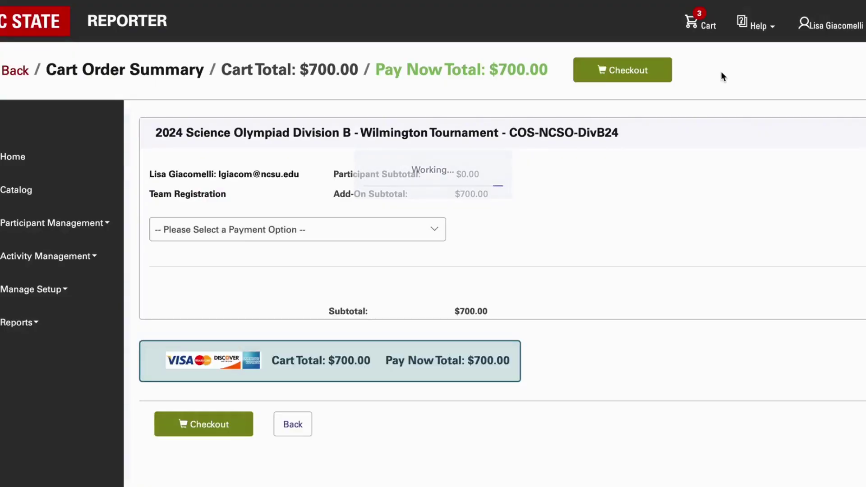
left_click(438, 231)
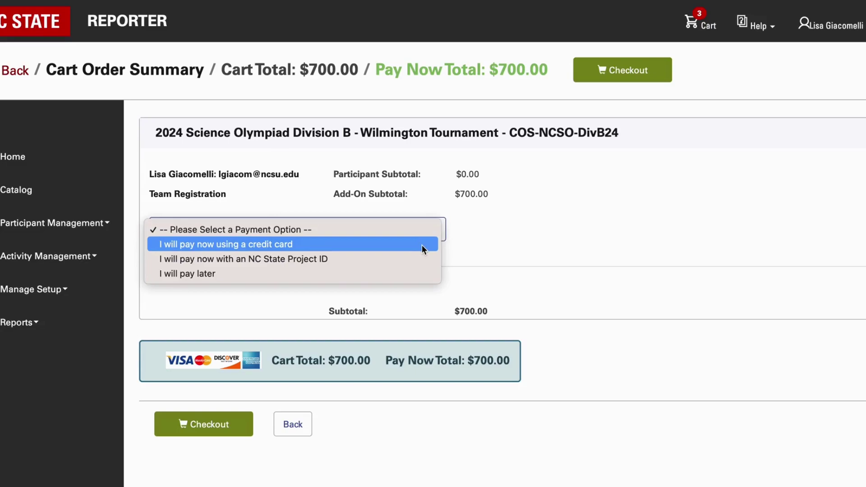
left_click(490, 244)
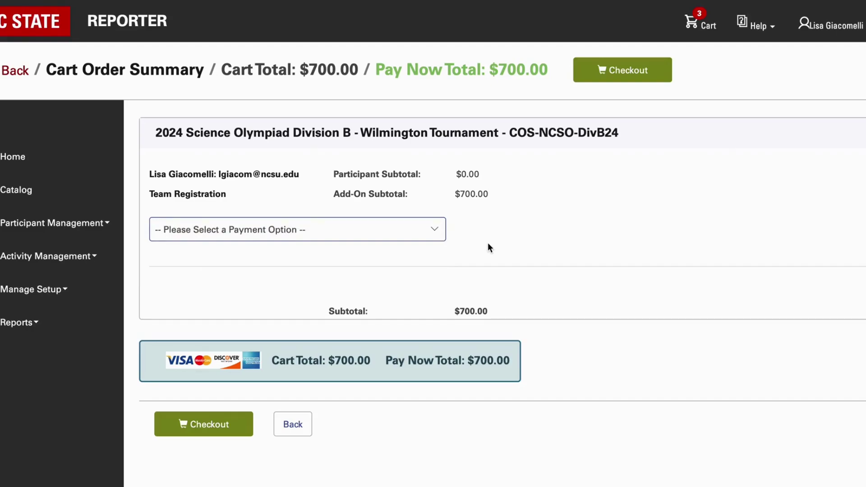
left_click(444, 228)
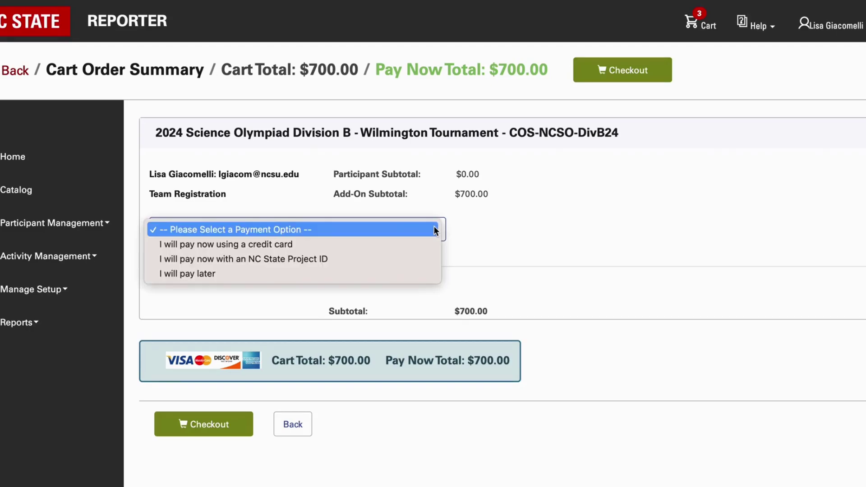
left_click(399, 273)
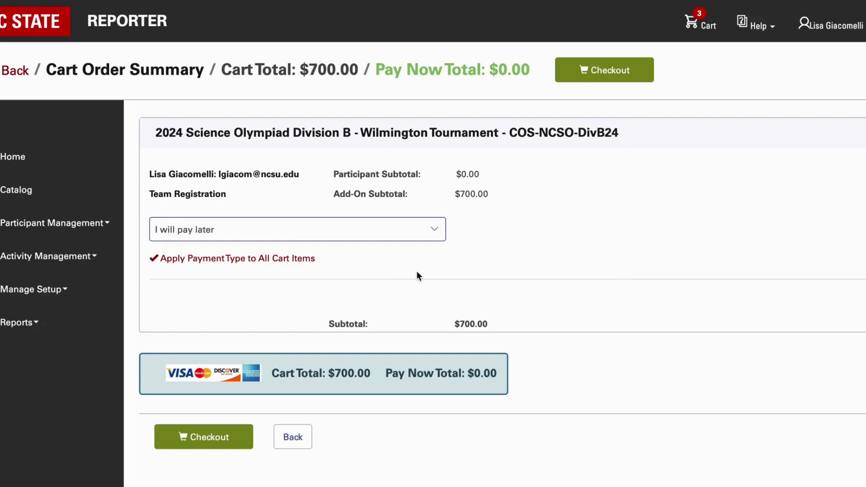
Step: Check out and review the order confirmation showing $0.00 paid and $700.00 owed
left_click(619, 74)
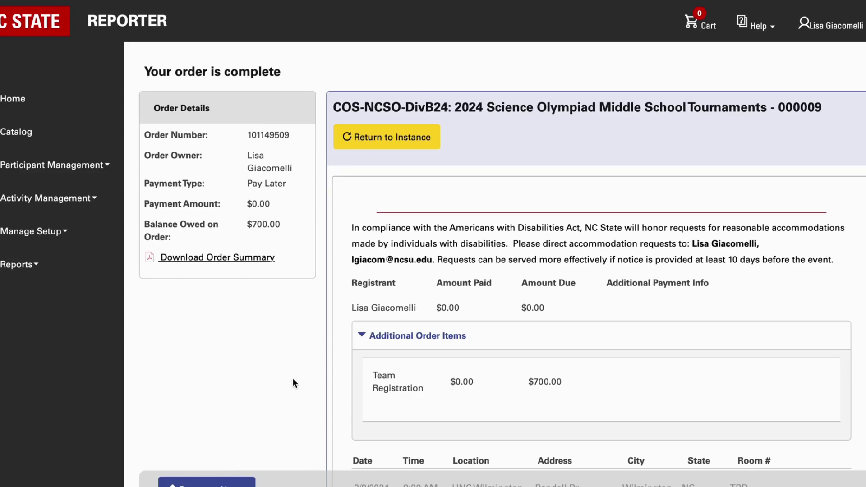
scroll(291, 372, "down", 1)
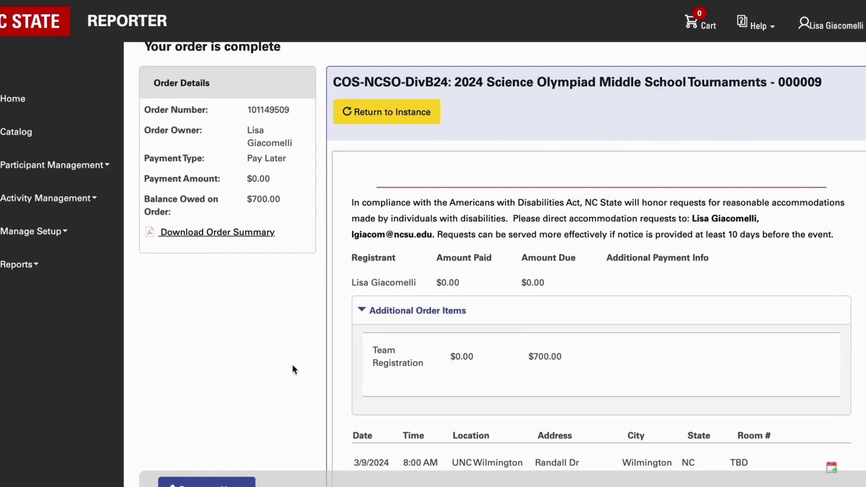
scroll(292, 369, "down", 2)
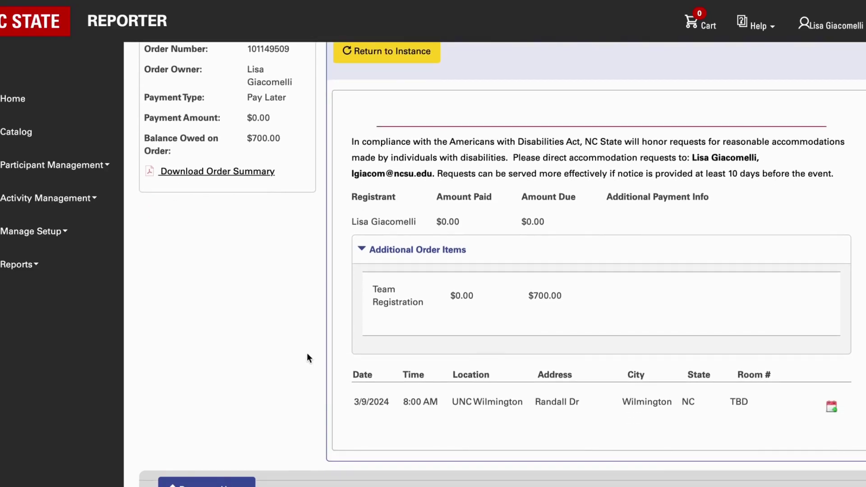
scroll(307, 354, "up", 3)
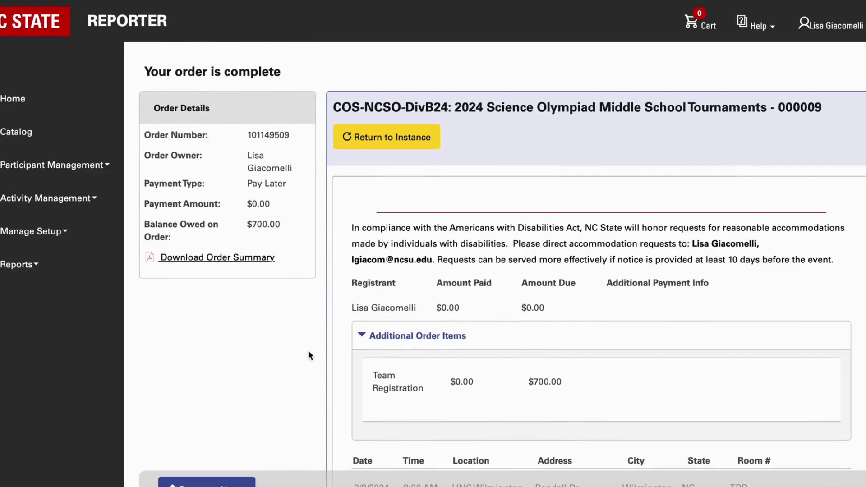